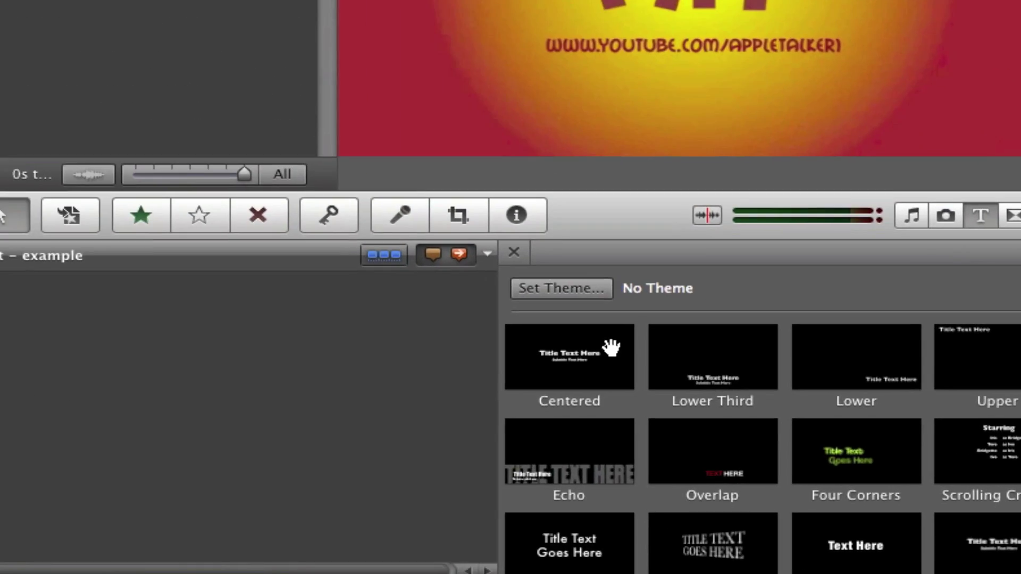
Drag the Centered title from the Titles browser toward the end of the project clips
left_click_drag(688, 392, 447, 447)
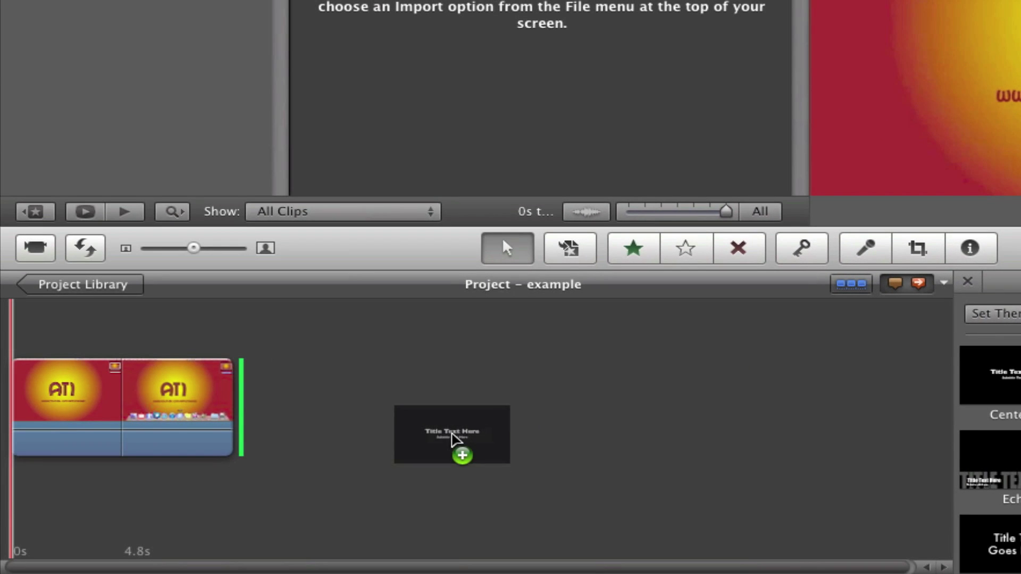
mouse_move(448, 448)
left_mouse_down()
mouse_move(22, 429)
mouse_move(12, 405)
left_mouse_up()
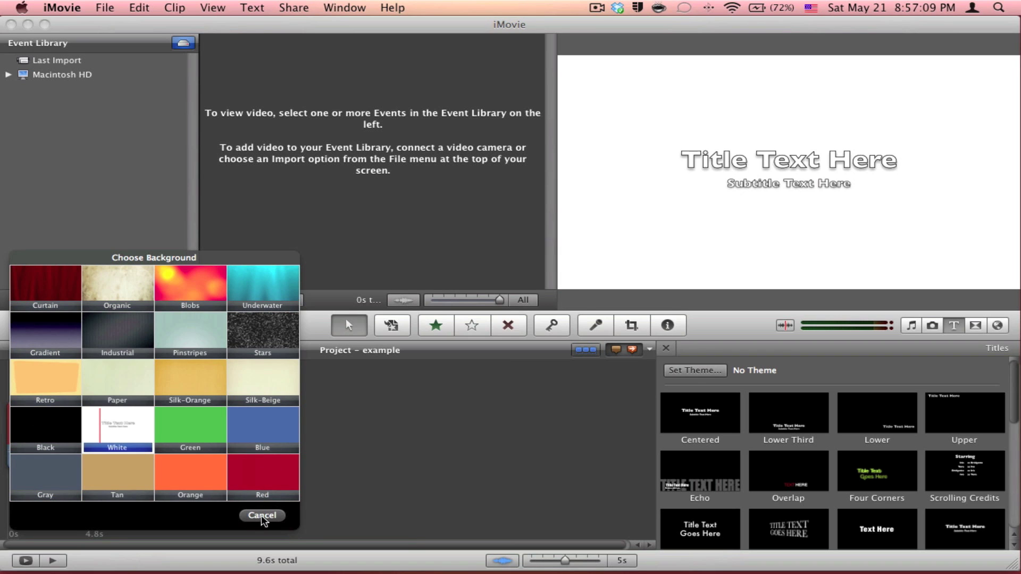
left_click(263, 515)
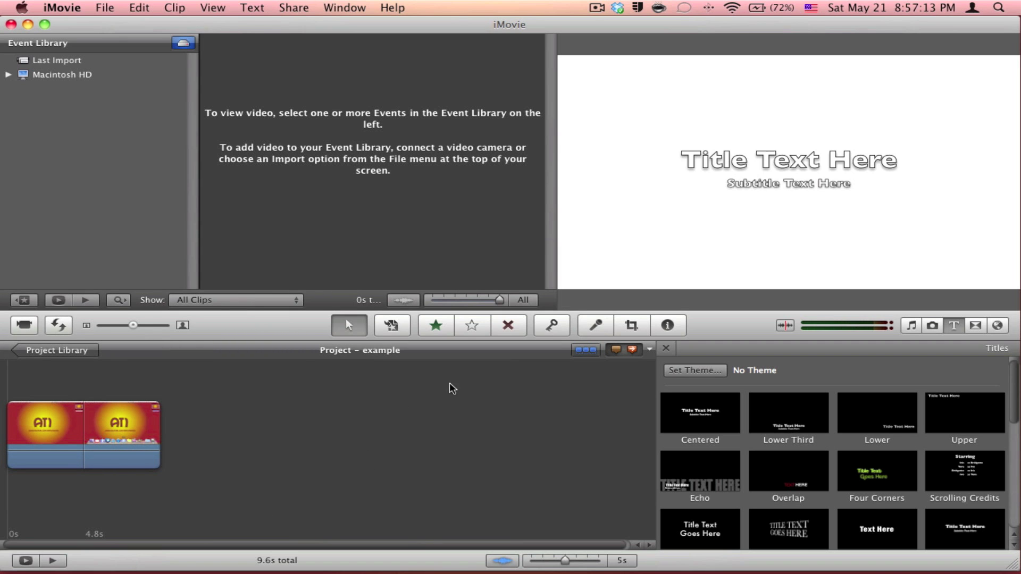
Switch to the desktop and Quick Look the radial yellow-red background.jpg image
key("ctrl+Right")
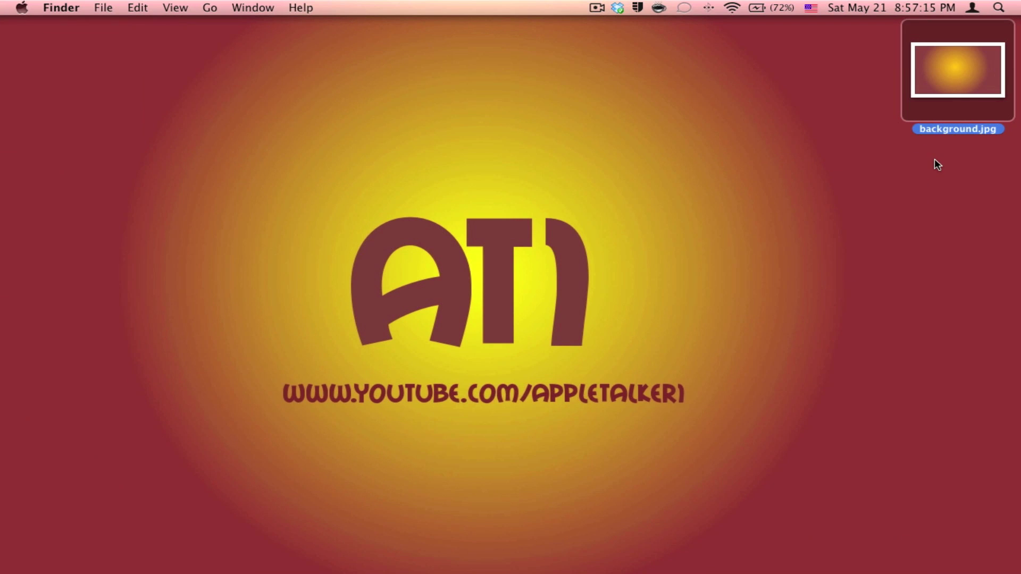
key("space")
key("space")
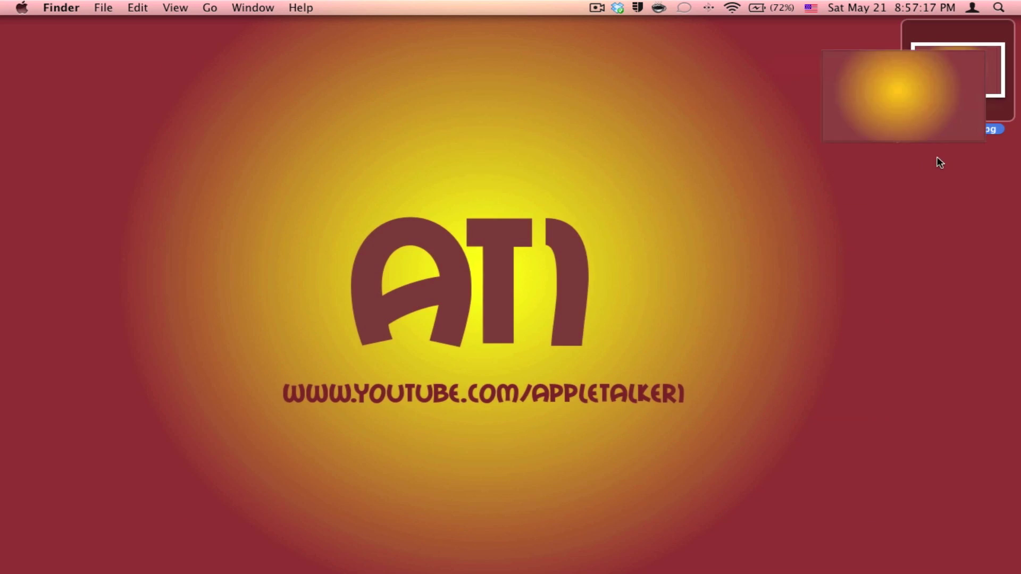
key("space")
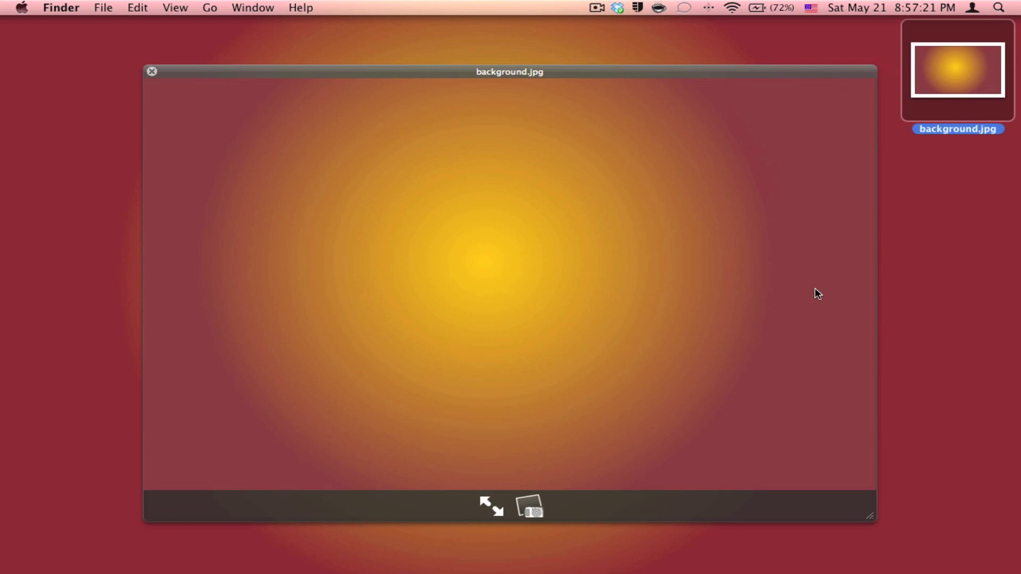
key("space")
Drop background.jpg at the start of the iMovie project and select the new clip
left_click_drag(931, 84, 732, 139)
key("ctrl+Left")
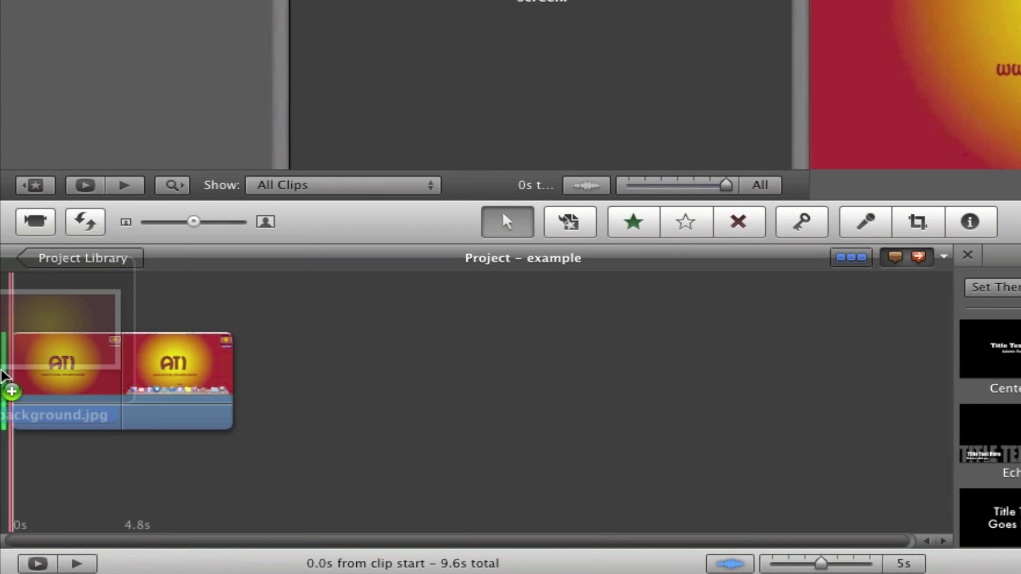
left_click_drag(733, 138, 4, 373)
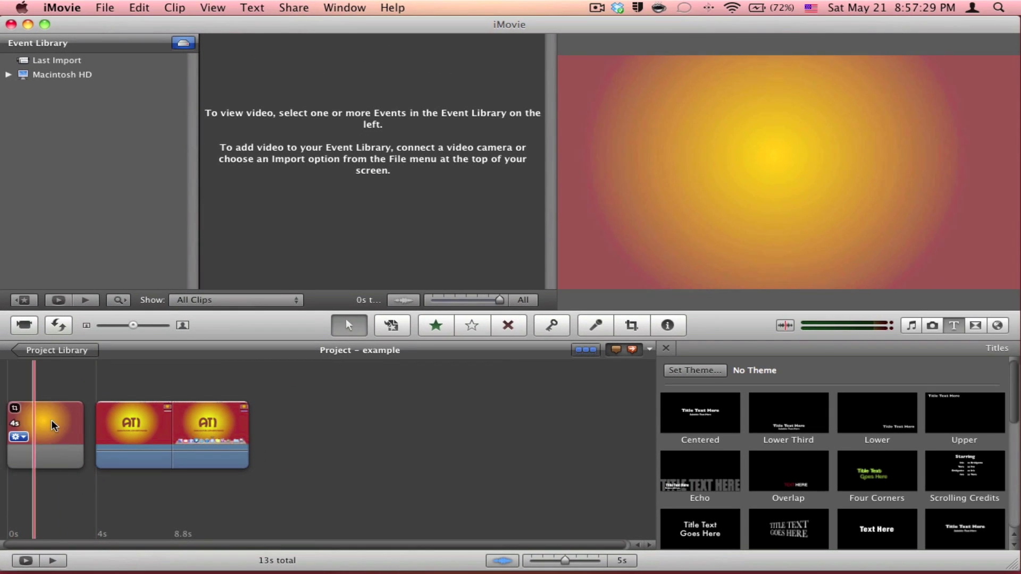
left_click(45, 418)
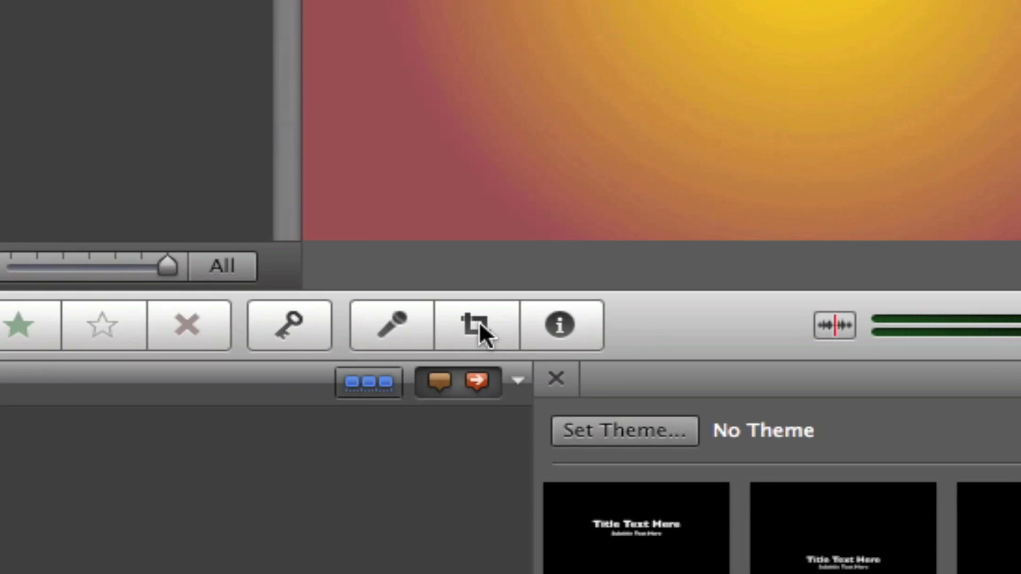
Switch the background clip from Ken Burns to a fixed Crop and reposition the frame
left_click(478, 323)
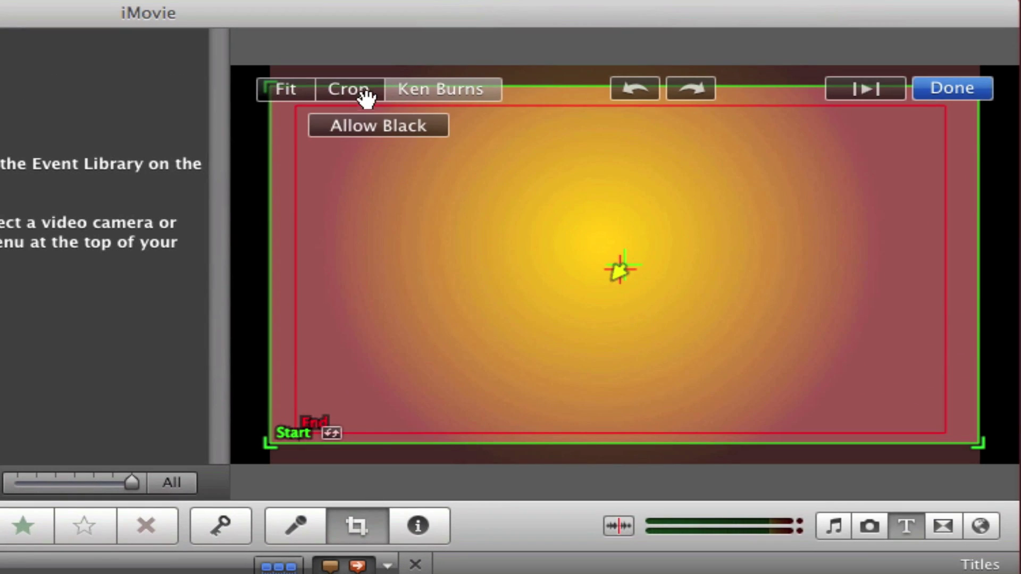
left_click(362, 94)
mouse_move(524, 360)
left_mouse_down()
mouse_move(524, 306)
mouse_move(524, 332)
left_mouse_up()
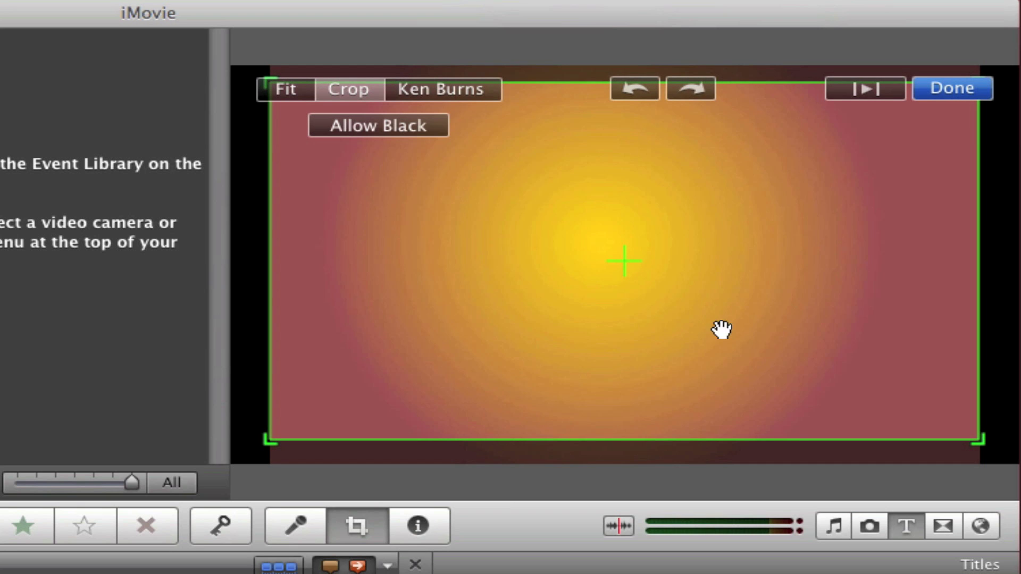
left_click(958, 88)
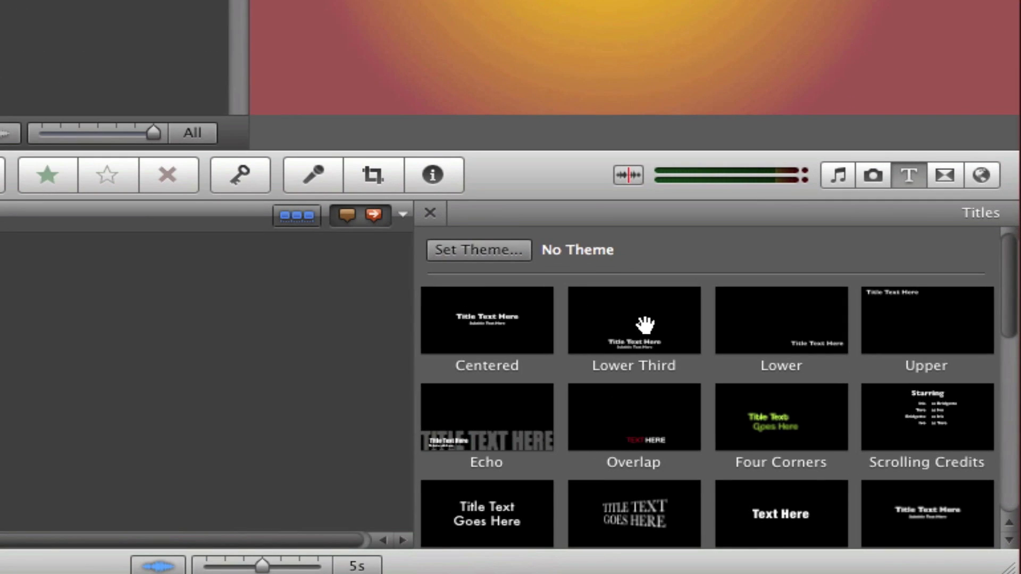
scroll(645, 325, "down", 5)
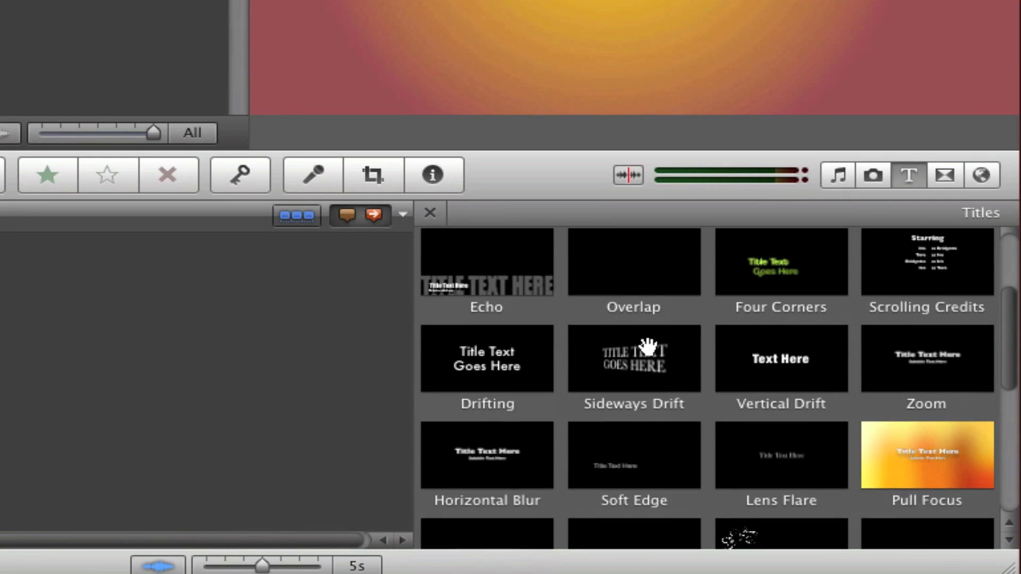
scroll(645, 331, "down", 5)
scroll(646, 336, "up", 2)
scroll(595, 313, "up", 8)
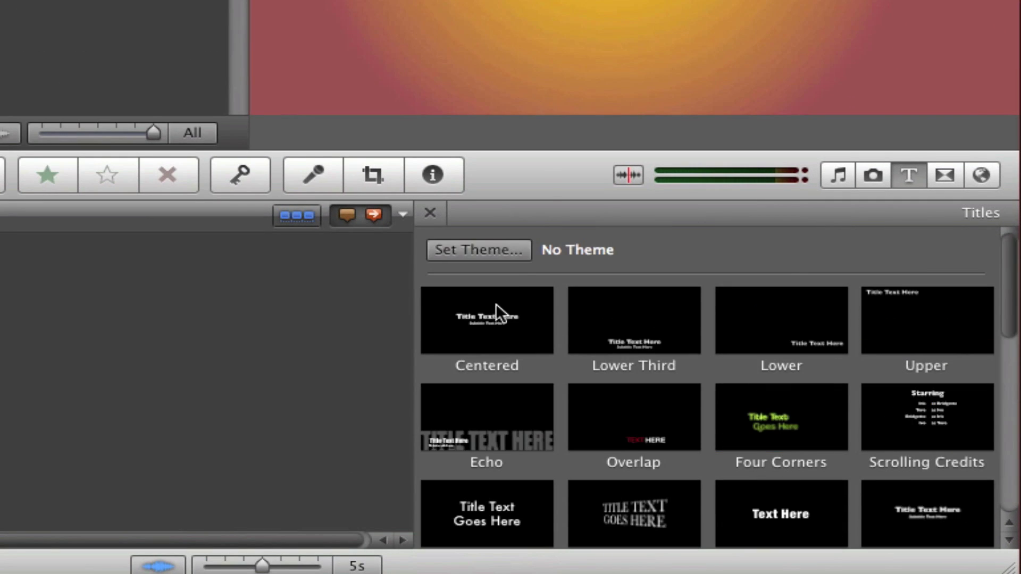
Drop the Centered title onto the background.jpg clip
left_click_drag(503, 292, 84, 403)
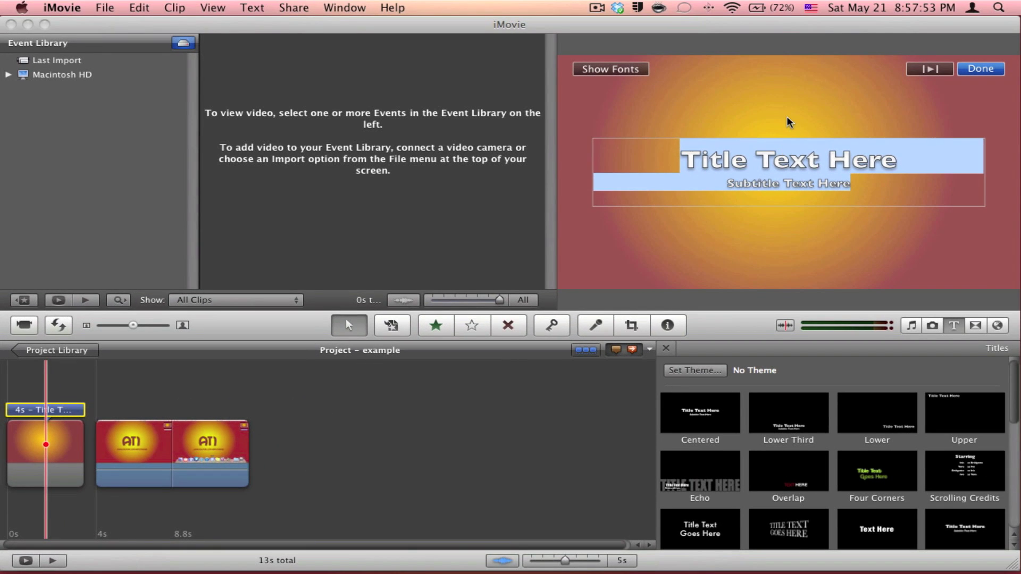
type("AppleTalker I")
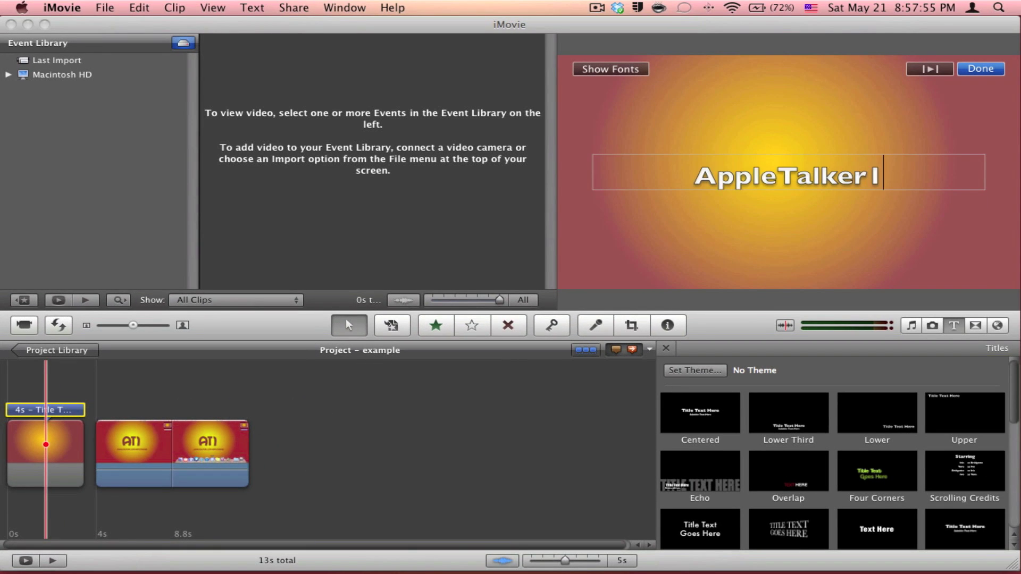
type("'s Video")
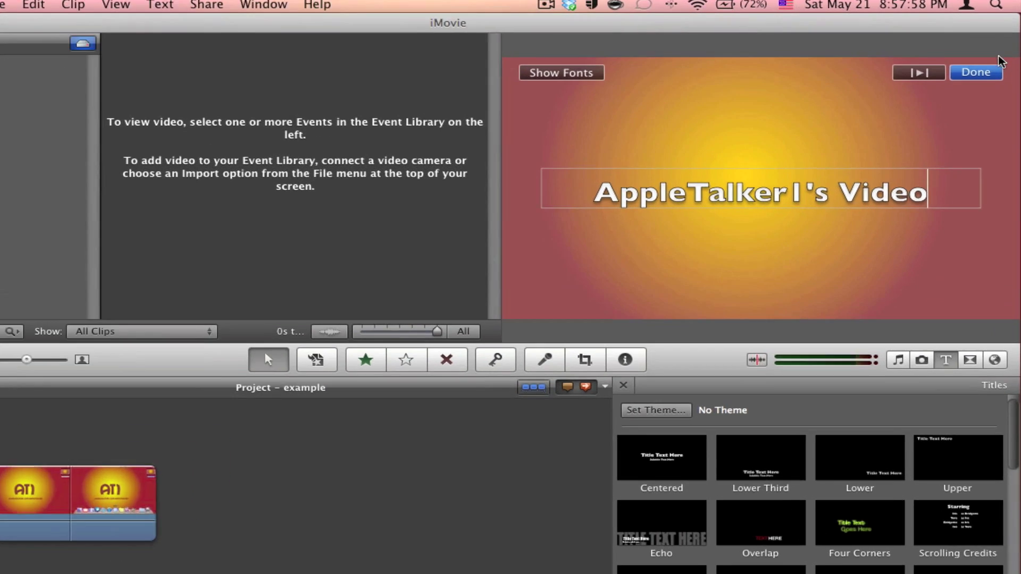
Finish editing the title so it reads "AppleTalker1's Video" without a subtitle
left_click(977, 69)
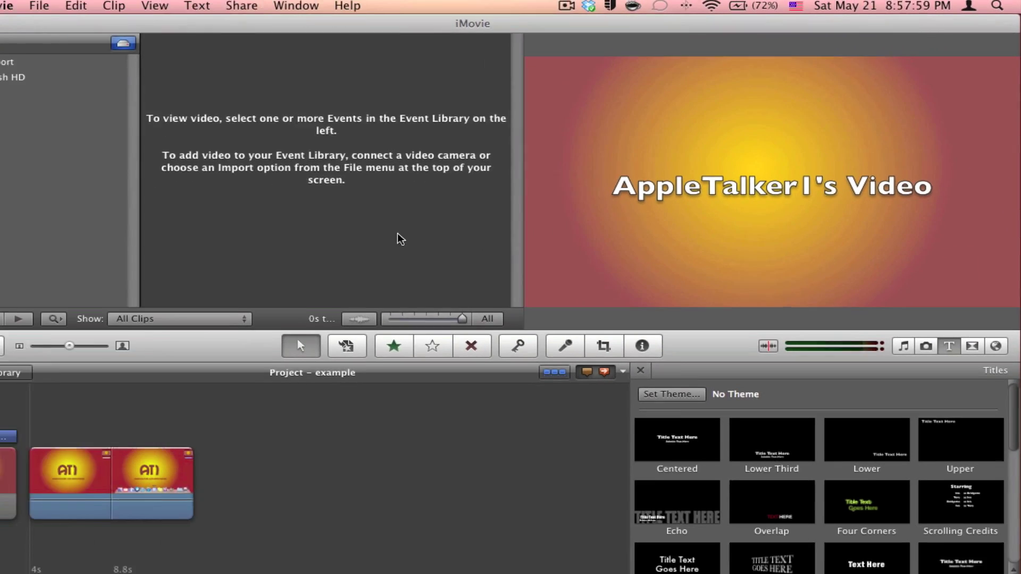